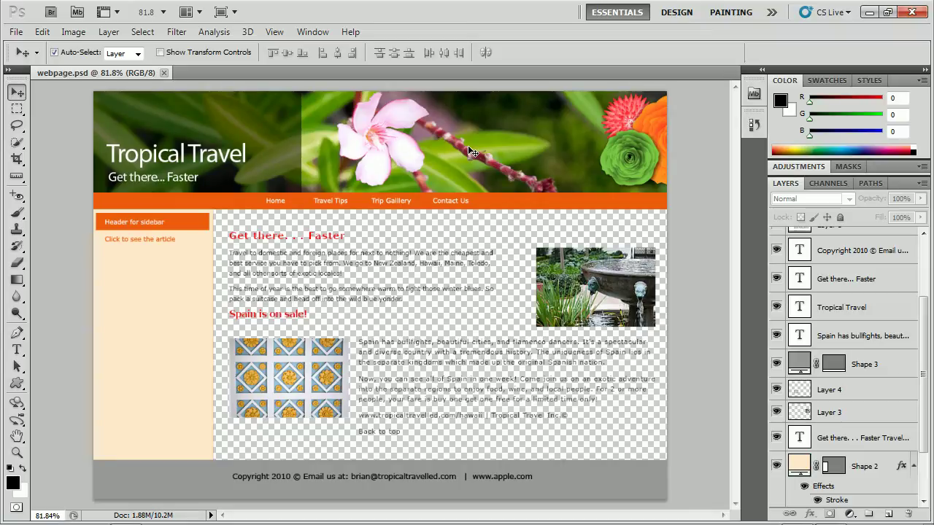
Return to the Move tool, select the flower header image layer, and toggle its visibility
left_click(17, 159)
left_click_drag(17, 167, 51, 171)
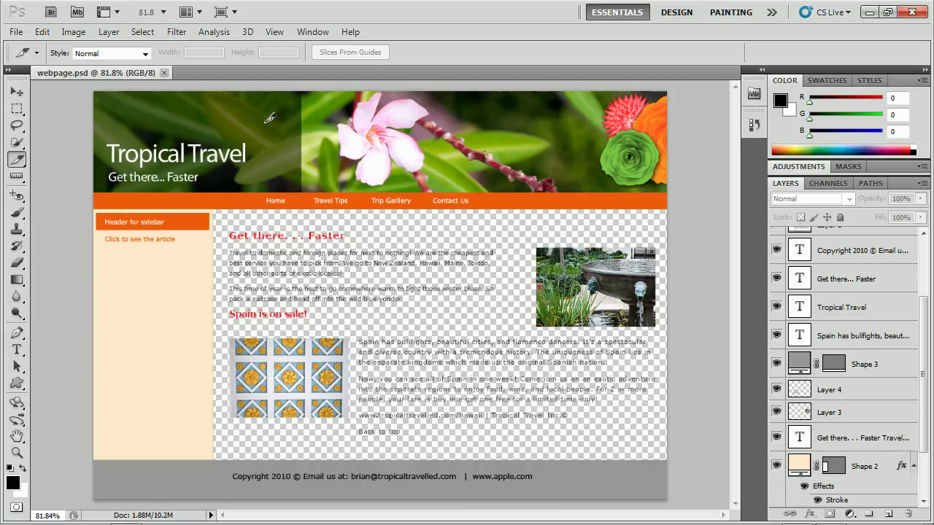
left_click(15, 94)
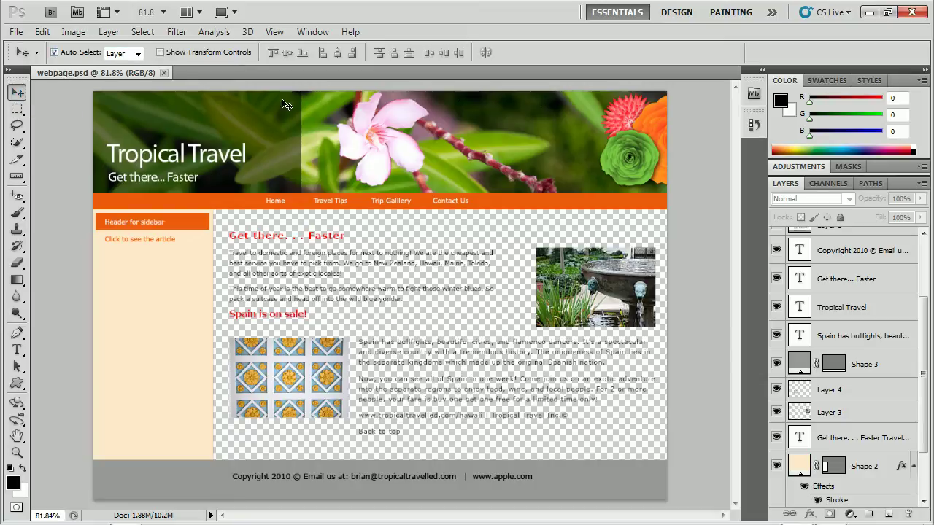
left_click(352, 117)
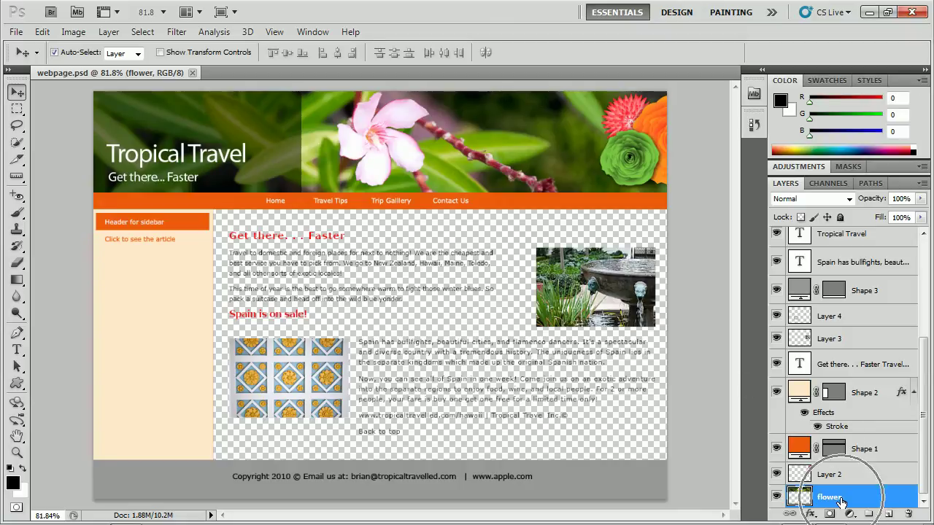
double_click(777, 498)
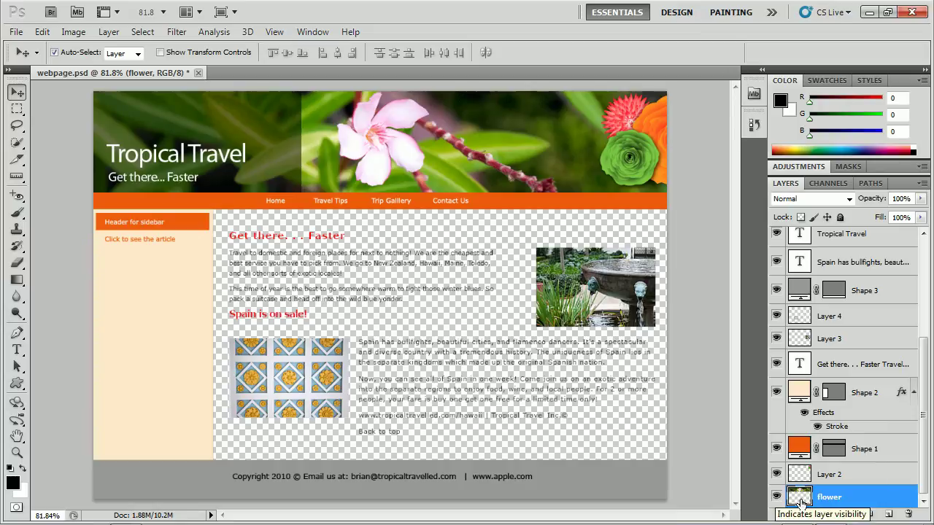
left_click(109, 32)
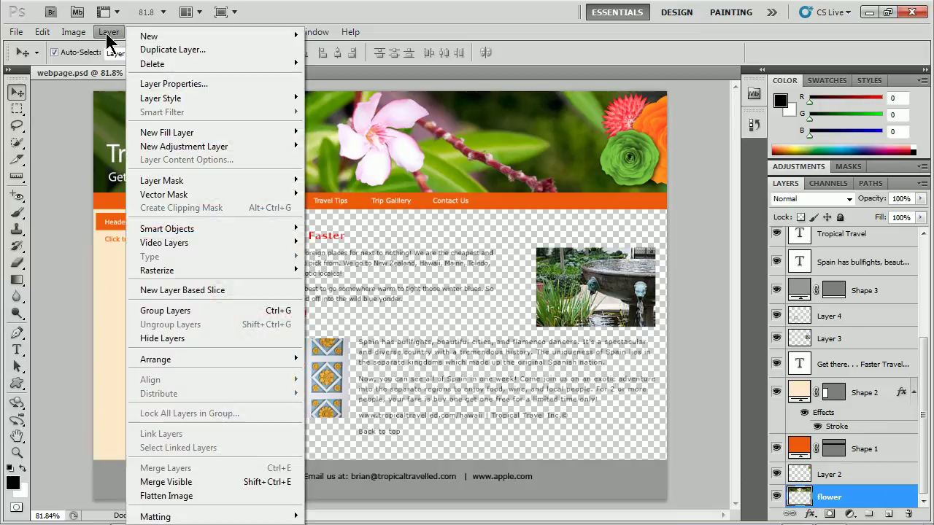
Create a layer-based slice from the flower layer, then test-paint with the Brush and undo
left_click(234, 290)
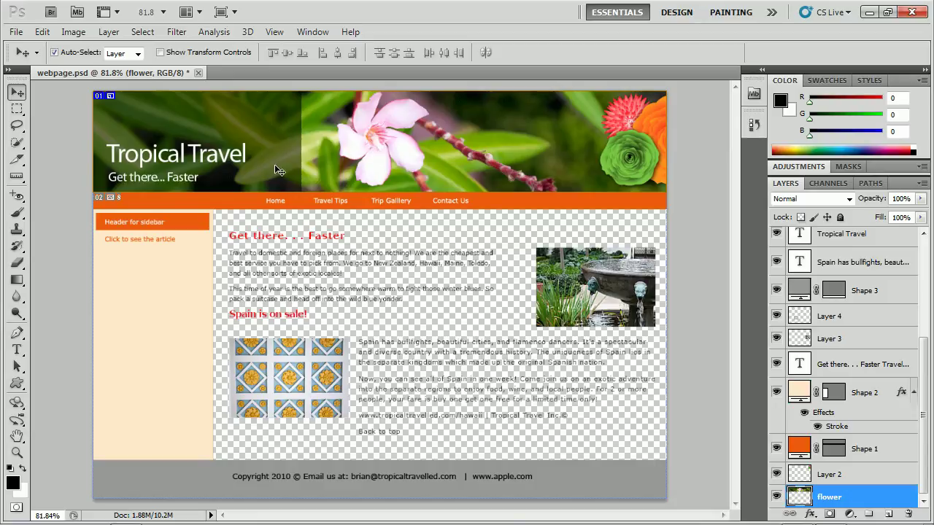
key("b")
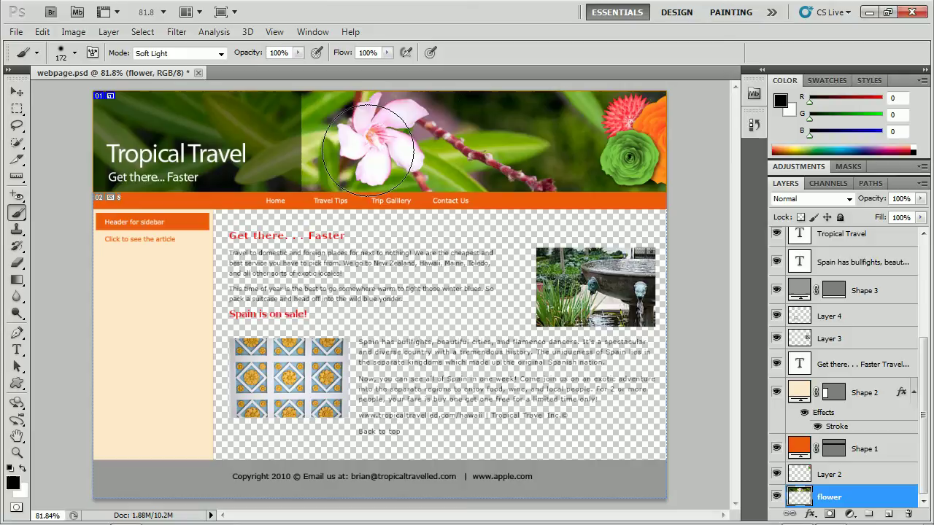
mouse_move(365, 153)
left_mouse_down()
mouse_move(395, 199)
mouse_move(449, 201)
left_mouse_up()
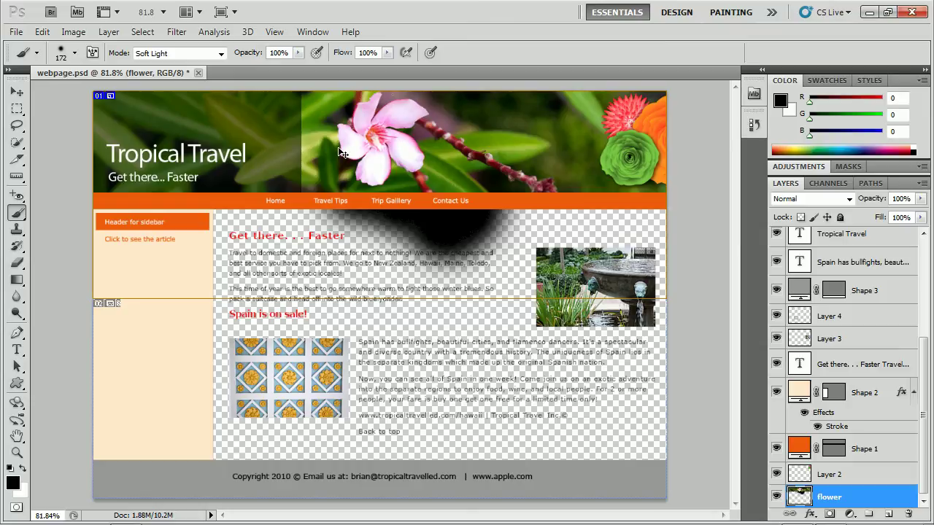
key("ctrl+z")
Promote slice 01 with the Slice Select Tool and drag its bottom edge over the nav bar
left_click(16, 91)
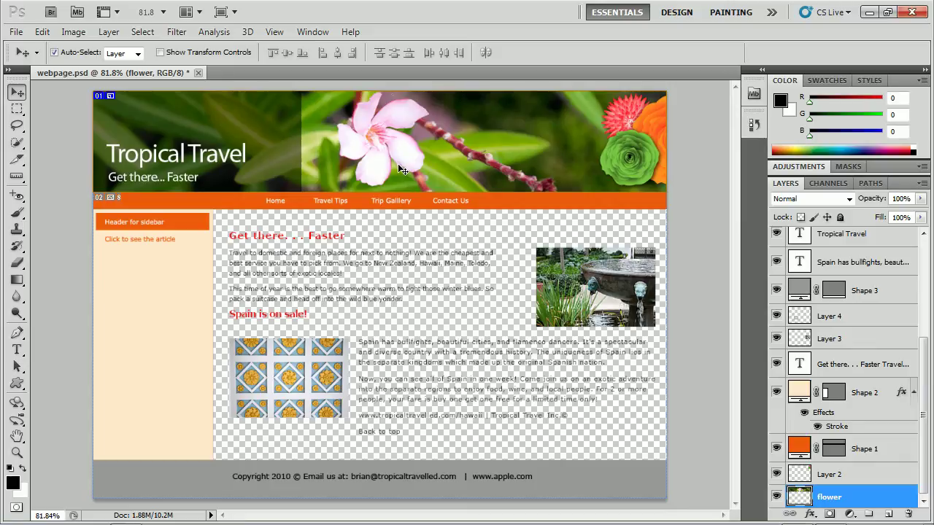
left_click(18, 164)
right_click(19, 168)
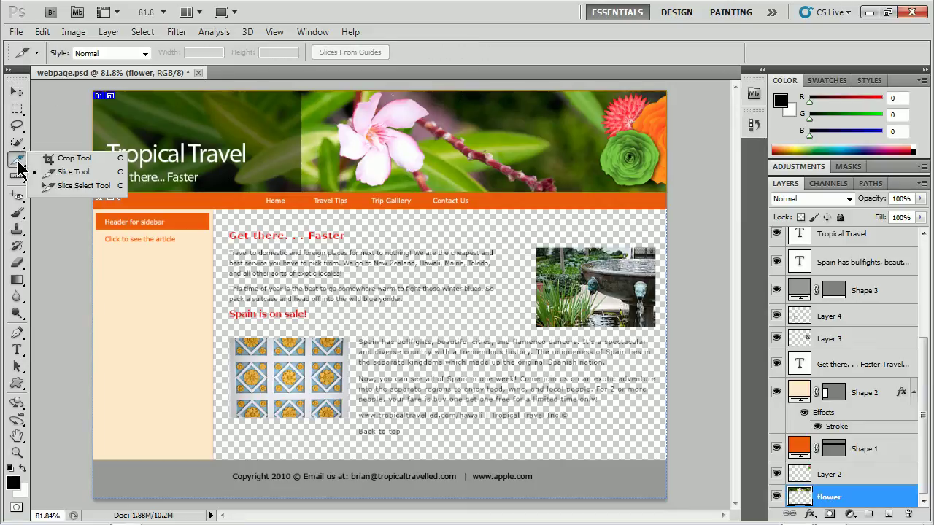
left_click(83, 186)
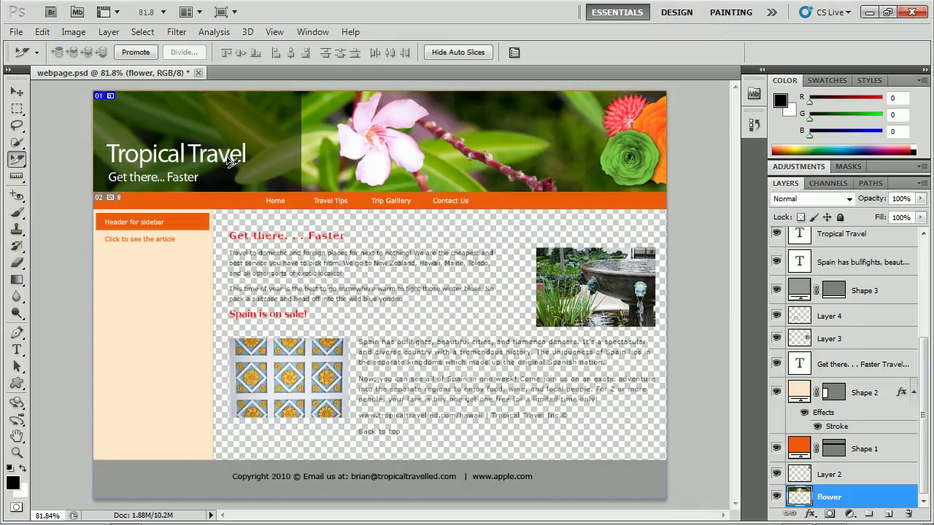
left_click(135, 52)
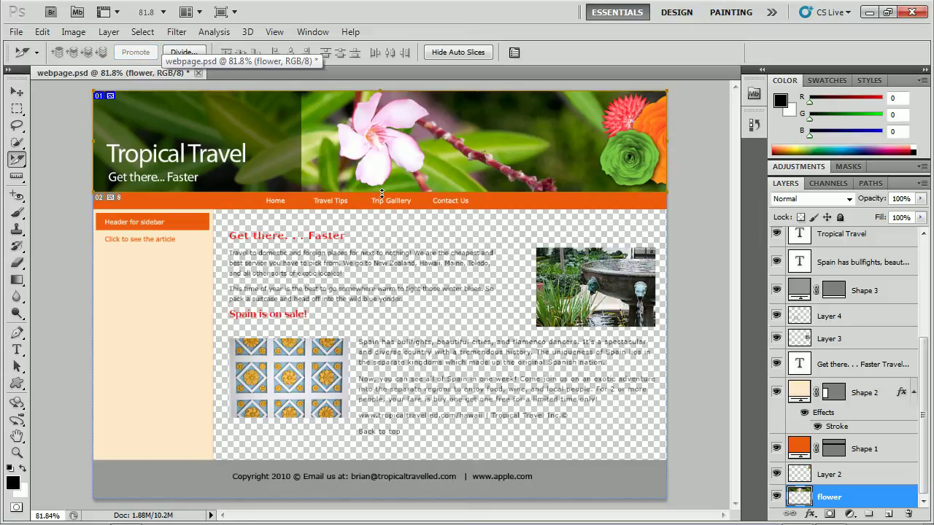
mouse_move(381, 193)
left_mouse_down()
mouse_move(382, 248)
mouse_move(384, 210)
left_mouse_up()
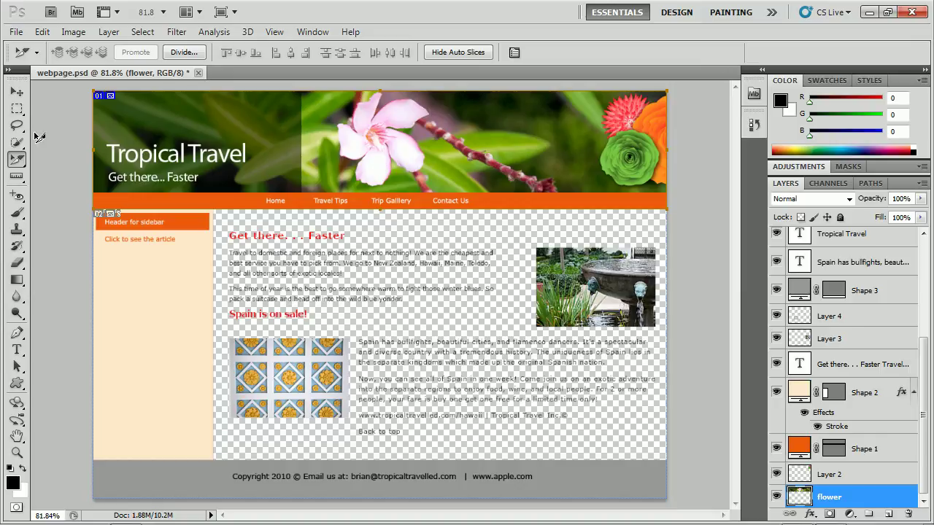
Create a layer-based slice from the 'Get there… Faster' paragraph text layer
left_click(17, 94)
left_click(286, 269)
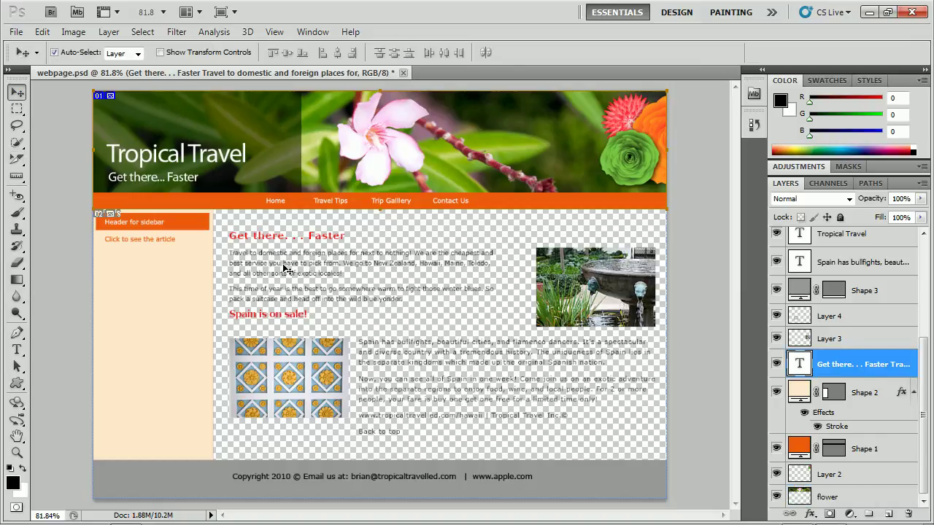
left_click(111, 34)
left_click(207, 291)
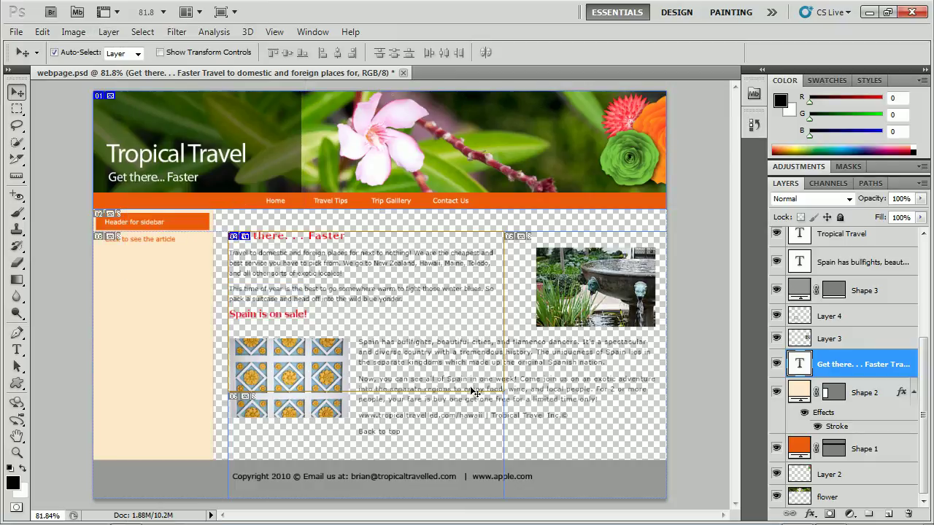
Promote the paragraph slice and raise its bottom edge above the sale heading
left_click(17, 159)
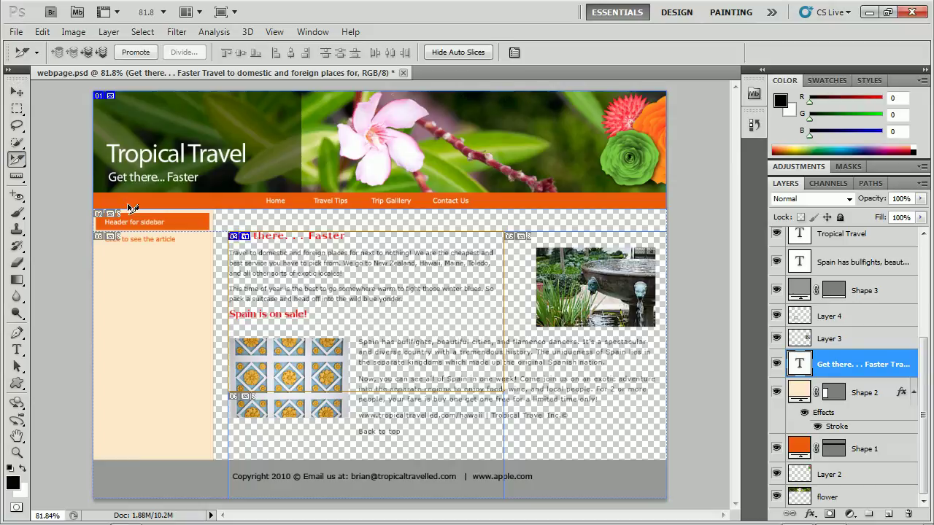
left_click(136, 53)
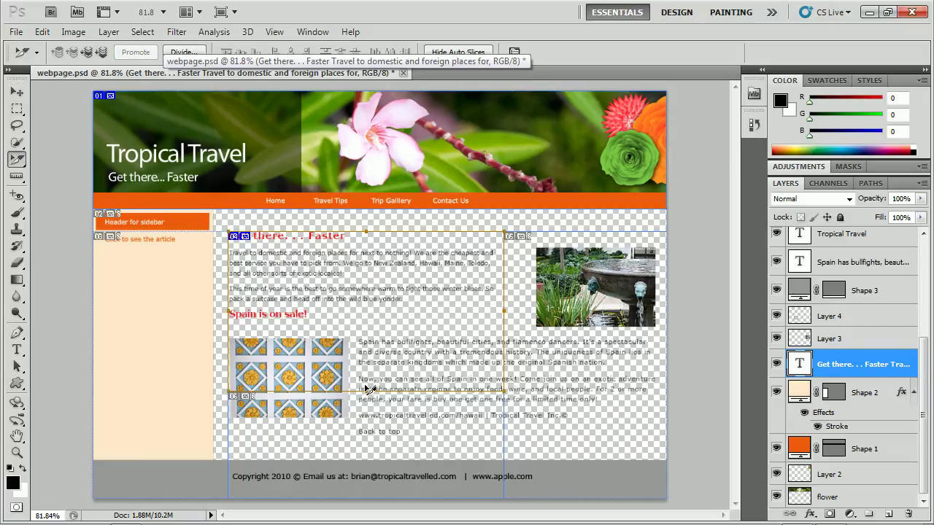
left_click_drag(368, 391, 367, 310)
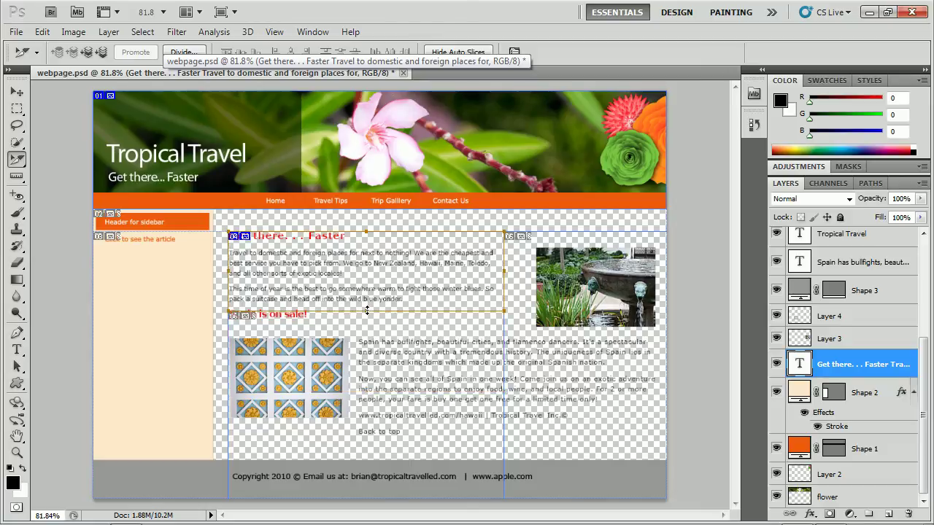
Copy the paragraph layer's text, then stretch its slice down over the 'Spain is on sale!' heading
double_click(800, 368)
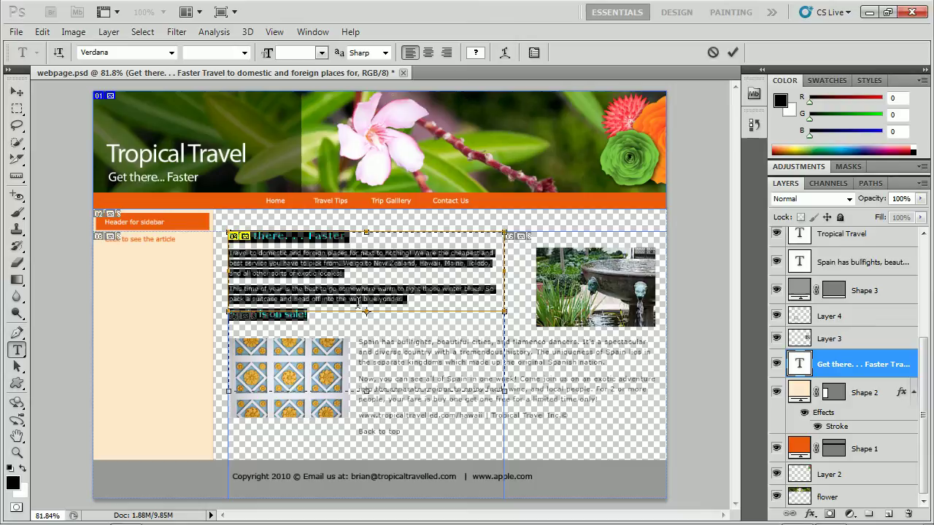
left_click(42, 32)
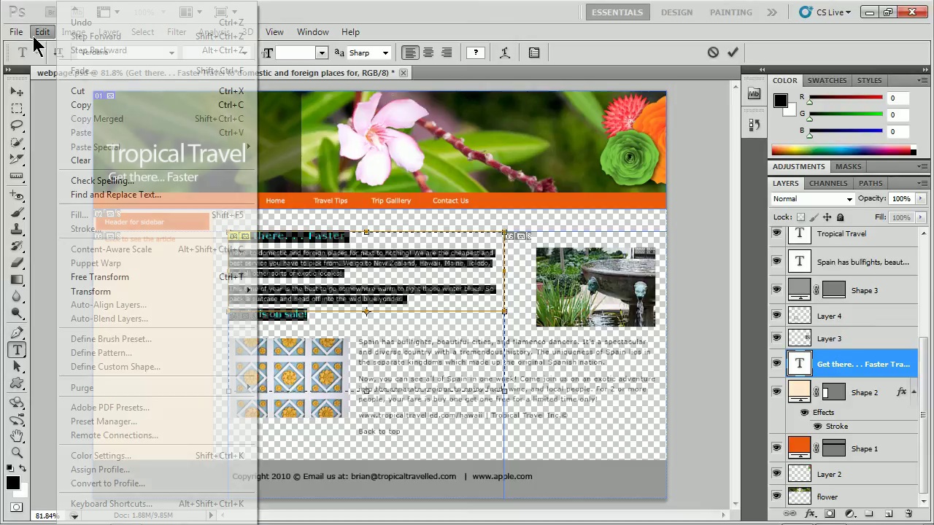
left_click(73, 102)
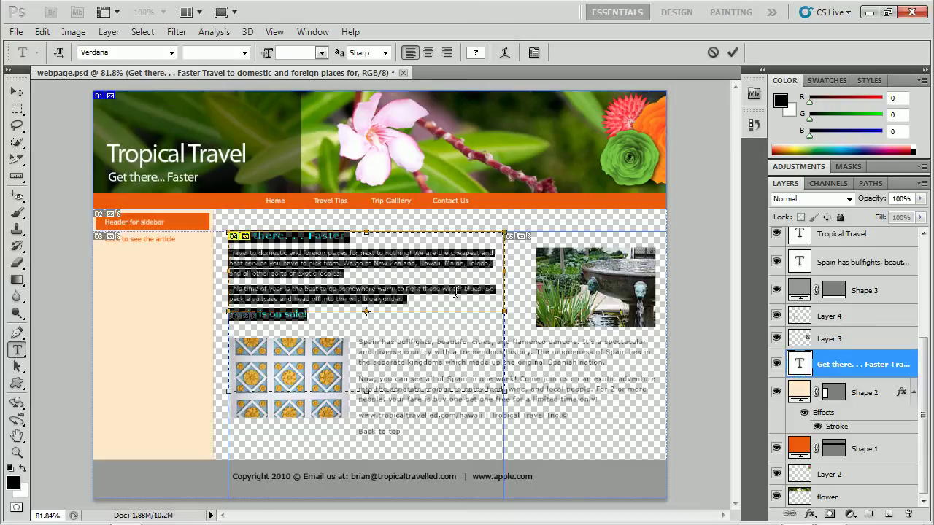
left_click(796, 371)
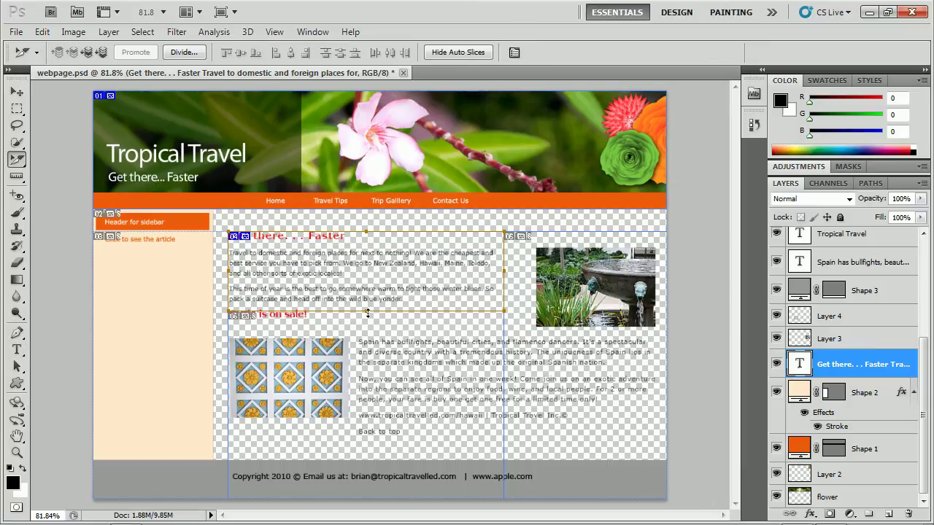
left_click_drag(367, 312, 366, 331)
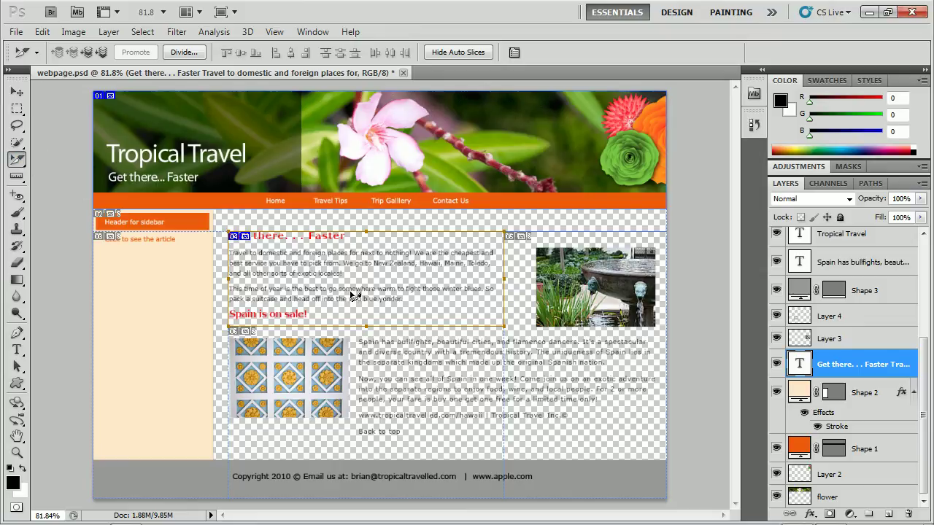
In the paragraph slice's options, set Slice Type to No Image and paste the copied text
right_click(324, 275)
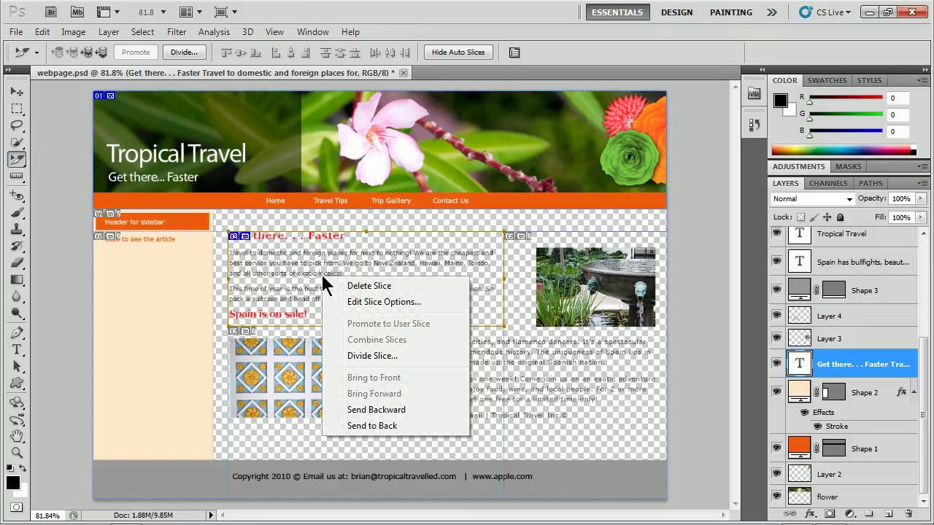
left_click(394, 301)
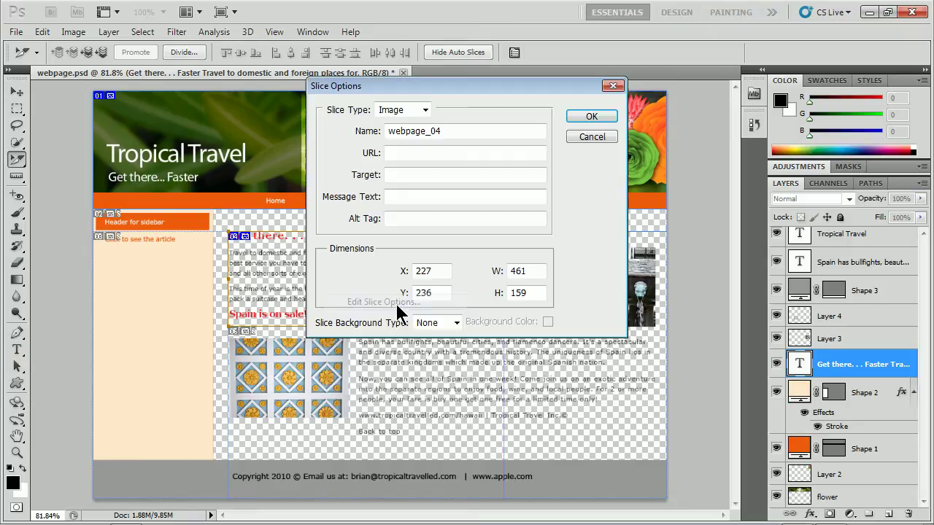
left_click(423, 111)
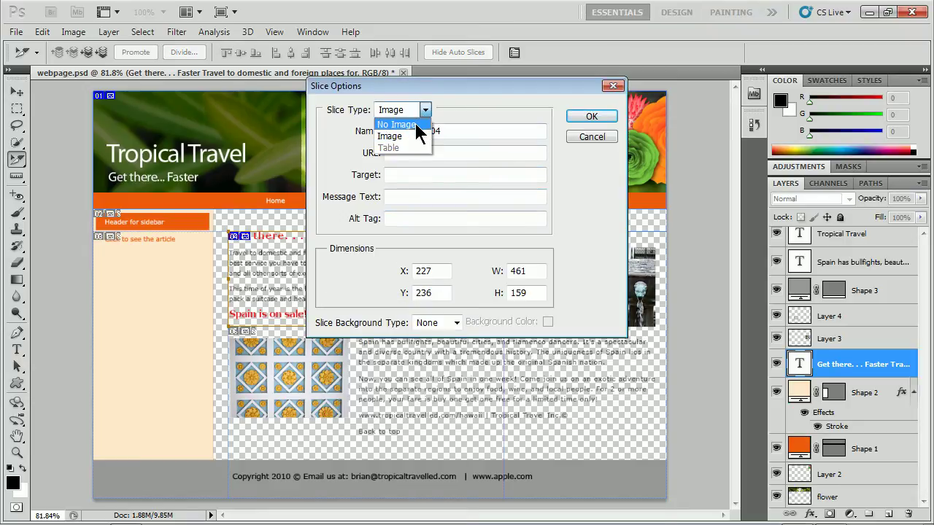
left_click(397, 125)
left_click(413, 173)
key("ctrl+v")
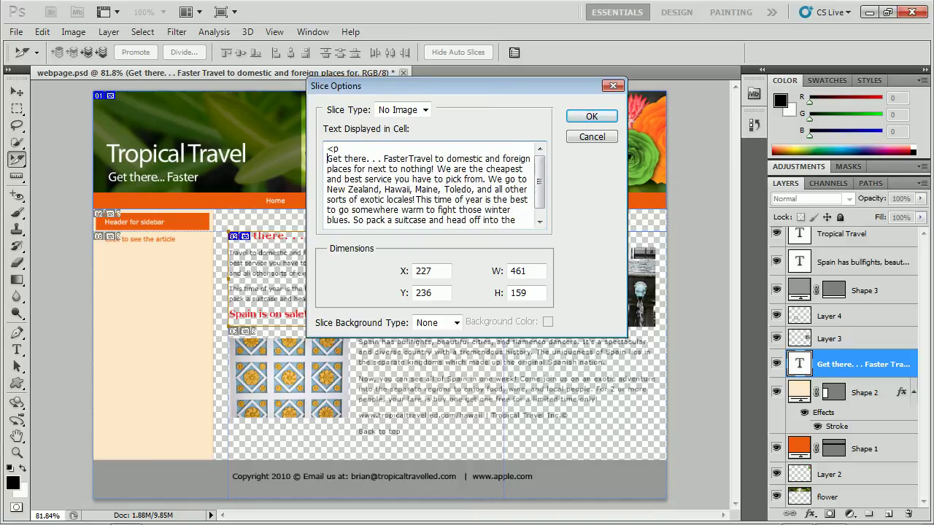
Wrap the pasted cell text in <p></p> tags and confirm the slice options
left_click(327, 149)
type("<p>")
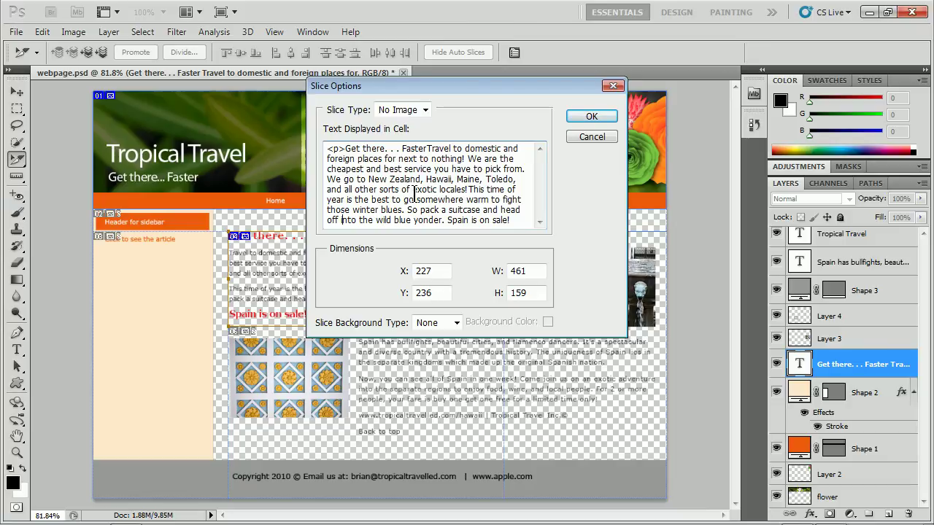
left_click(519, 223)
type("p.")
type(">")
left_click(589, 118)
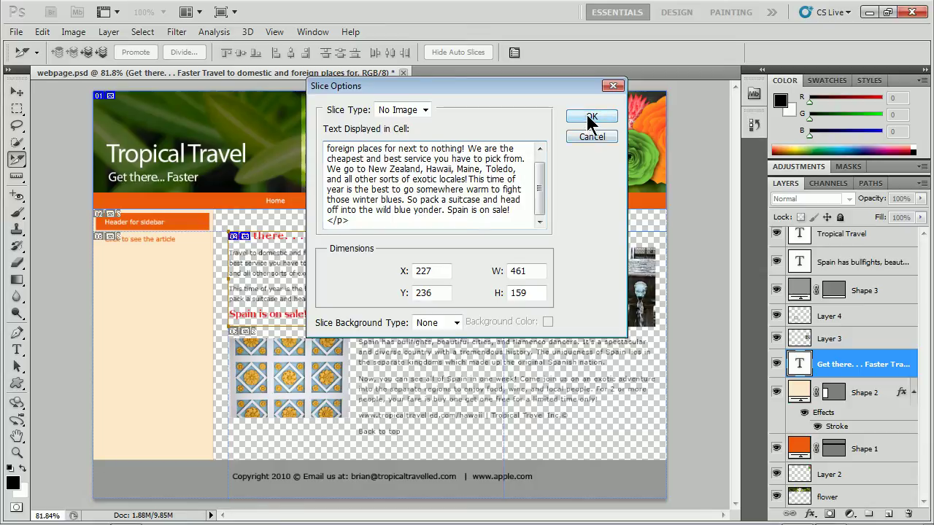